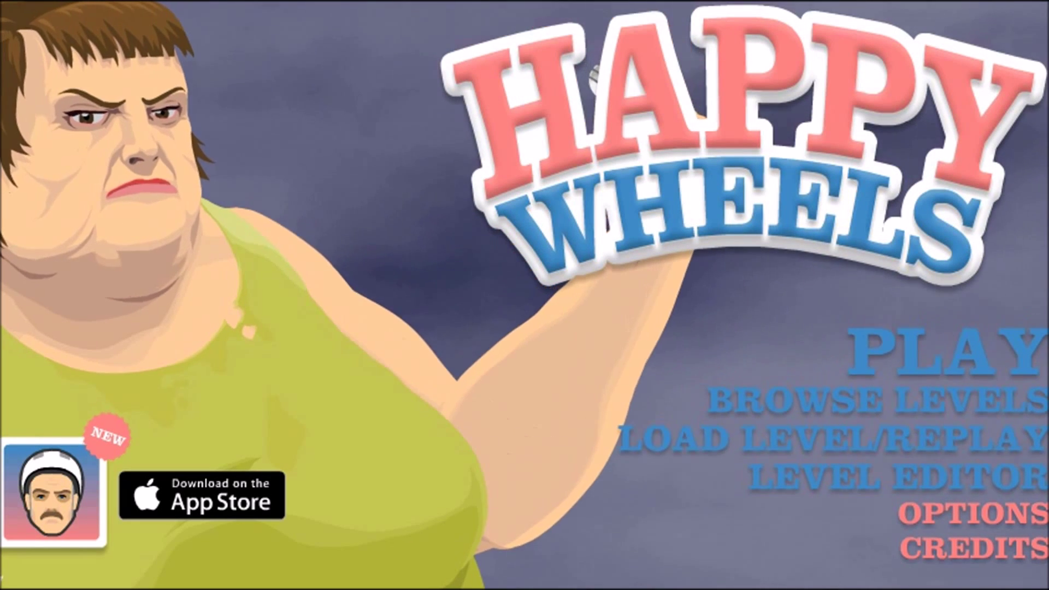
Open Browse Levels and expand the WWE MCW 3 and Hi Lewis 4 level details
left_click(876, 400)
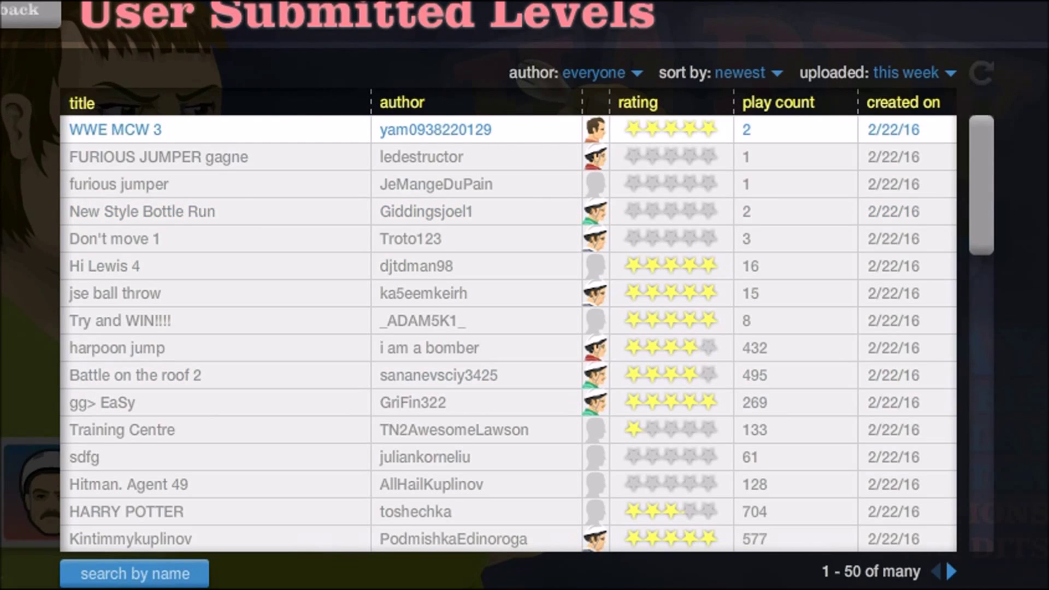
left_click(246, 129)
left_click(246, 320)
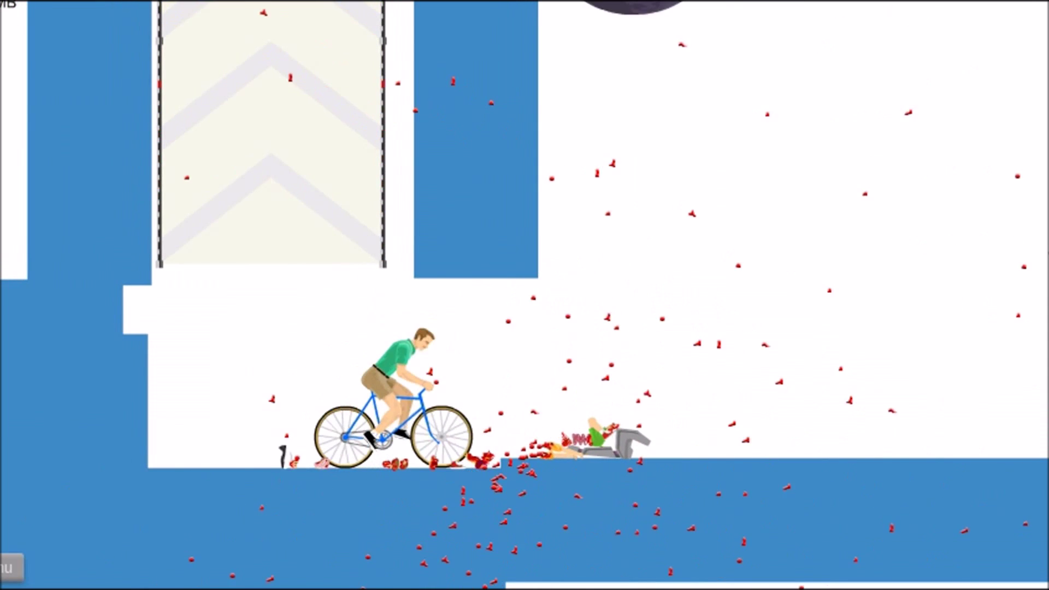
Keep the cyclist upright after the blast and ride right past the body
key("Up")
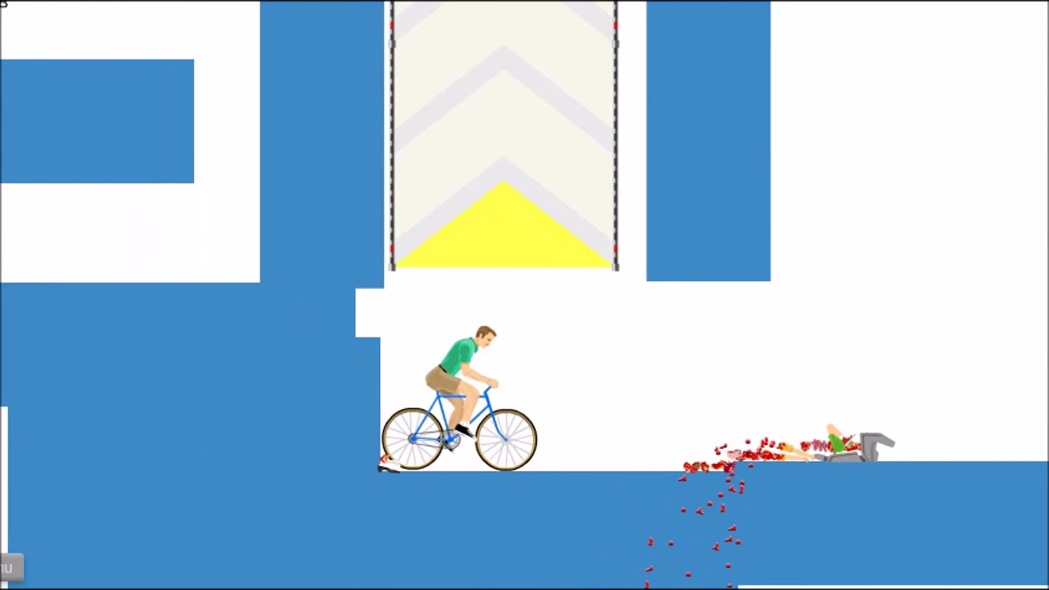
key("Up")
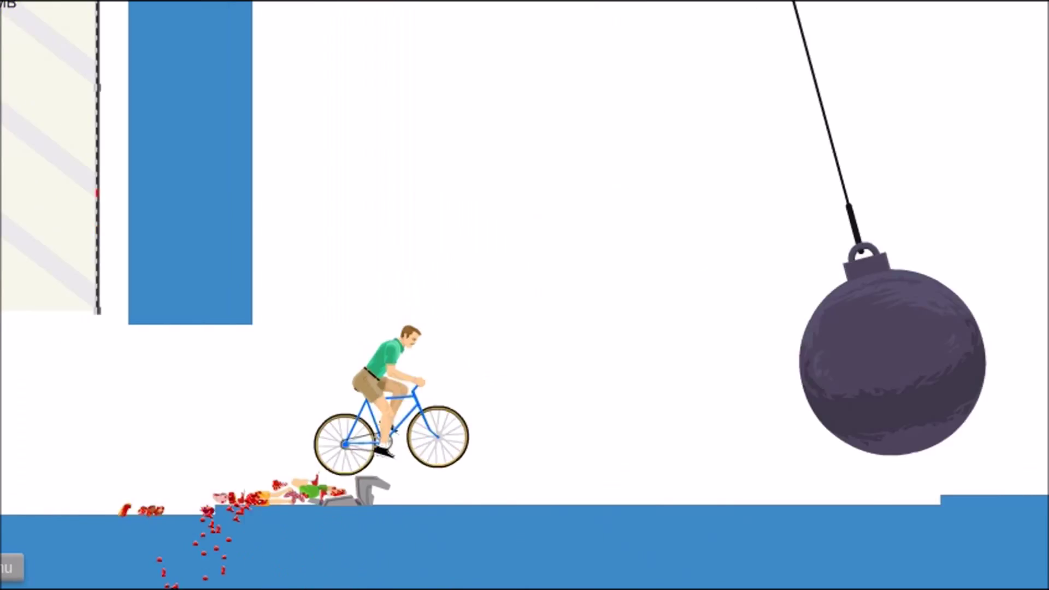
key("Up")
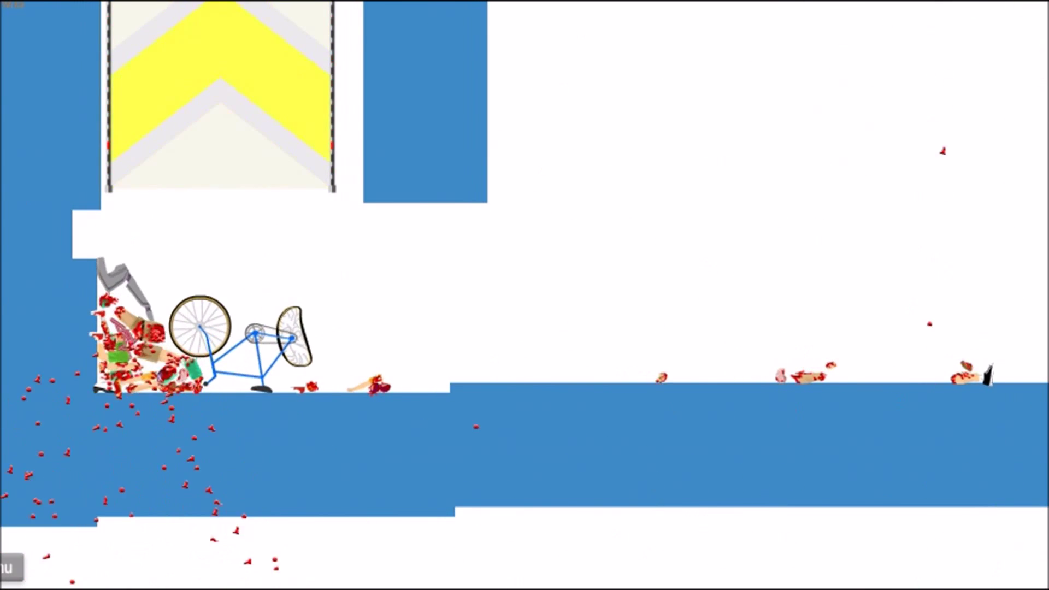
Respawn at checkpoints and ride the raised ledge toward the wrecking ball
key("Return")
key("Up")
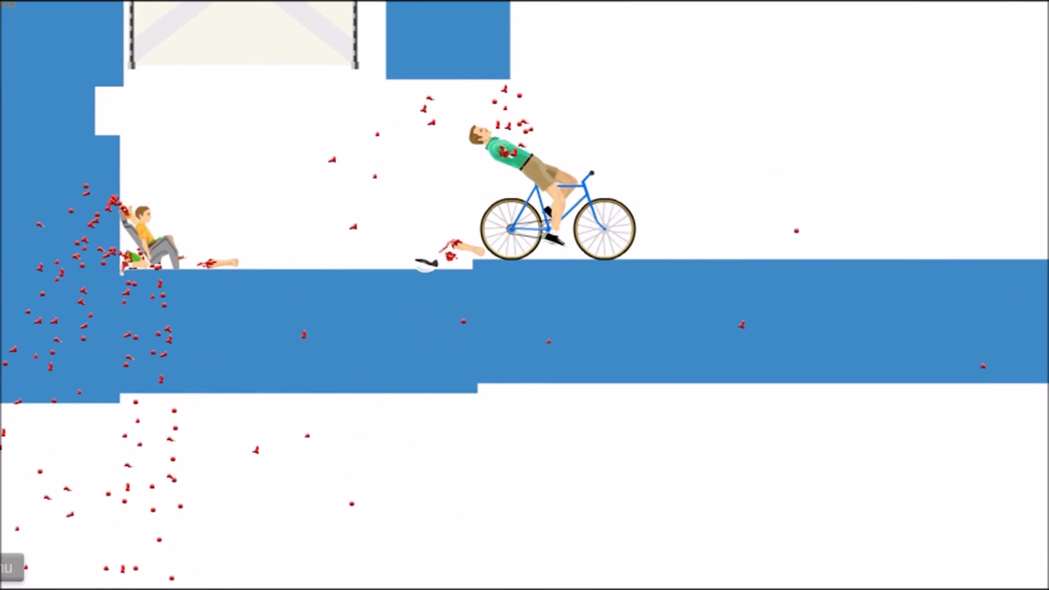
key("Down")
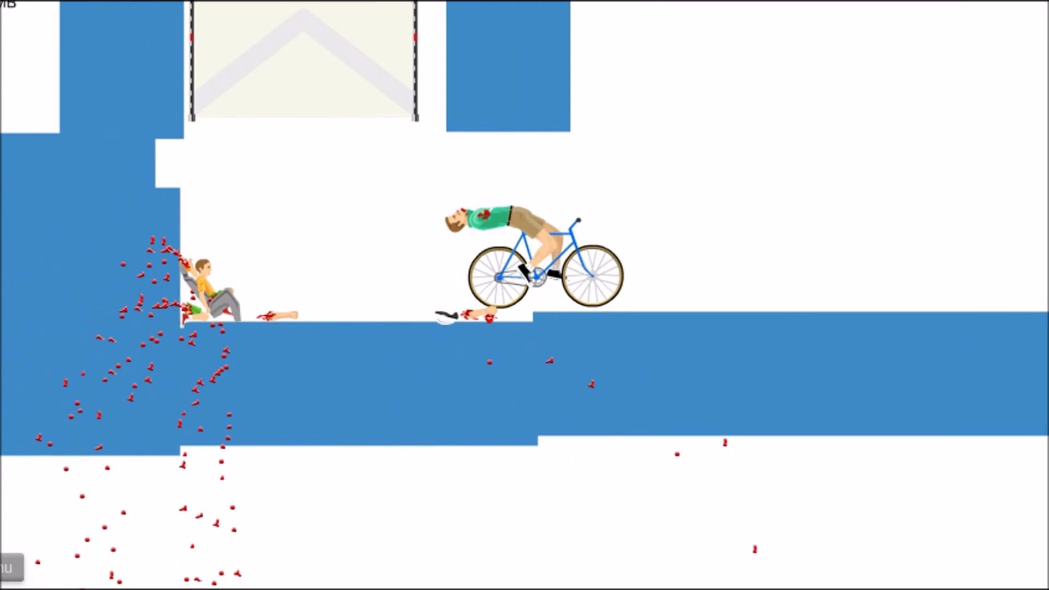
key("Up")
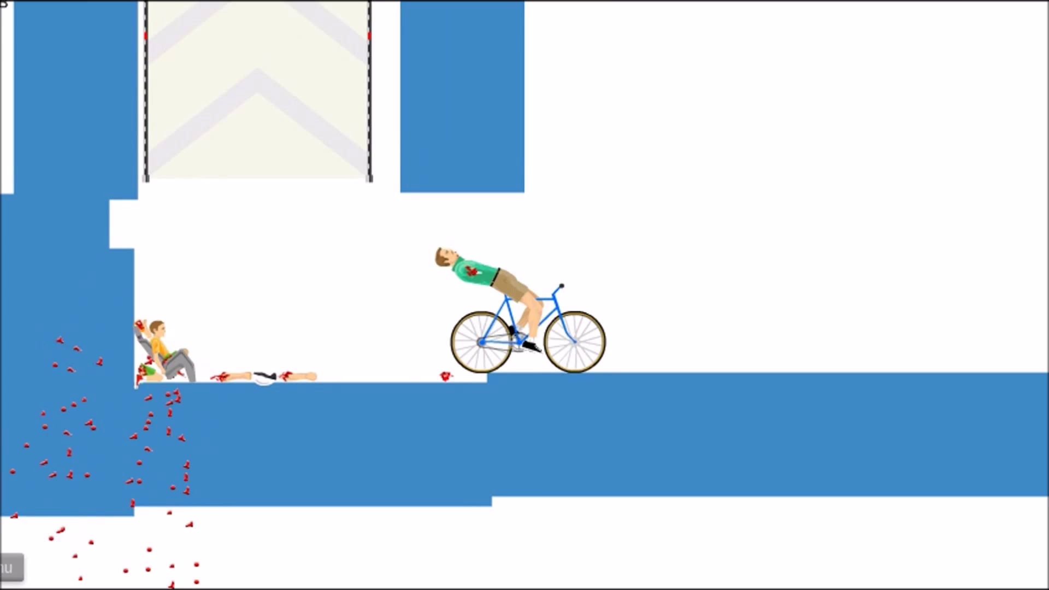
key("Up")
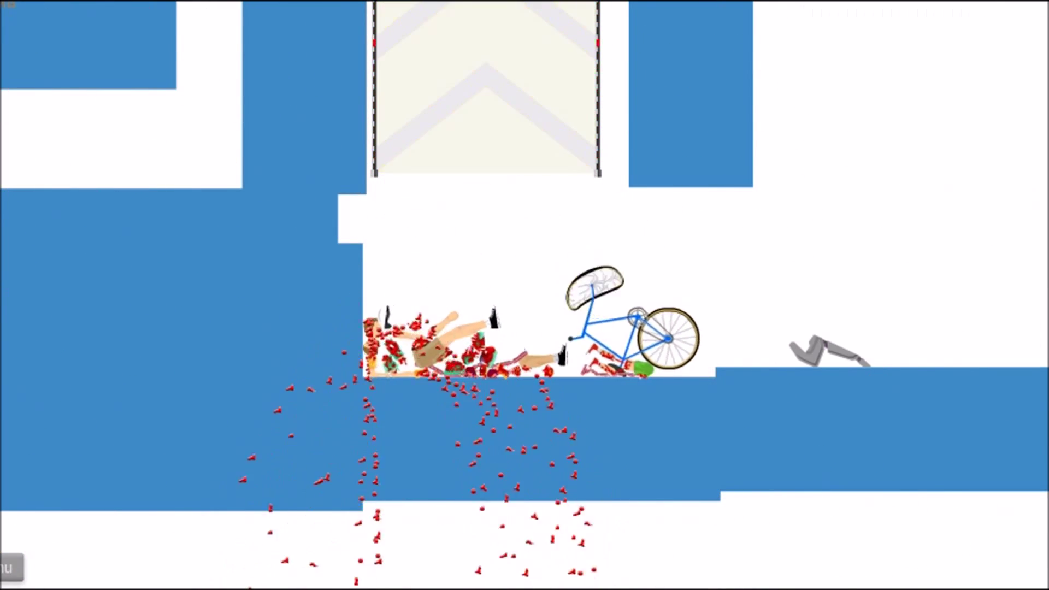
key("Return")
key("Up")
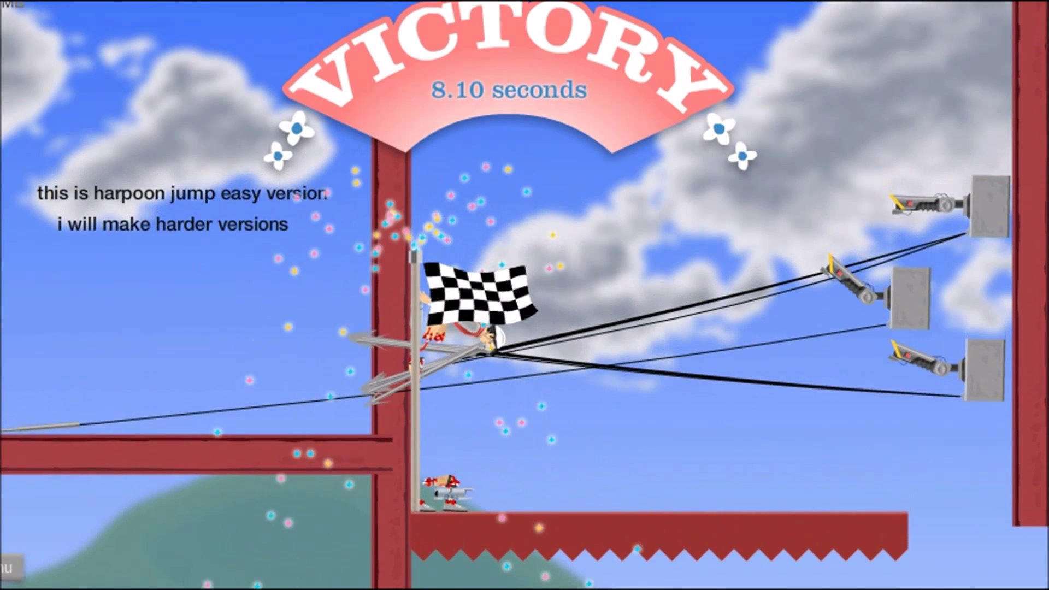
Replay harpoon jump, leaping off the beam on the pogo stick, then pause
left_click(532, 238)
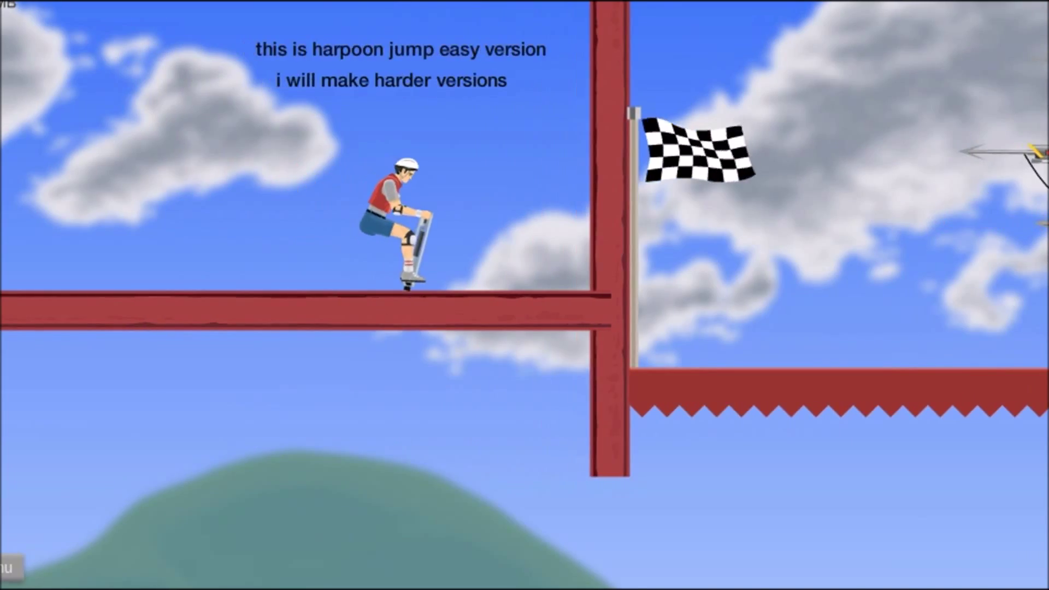
key("space")
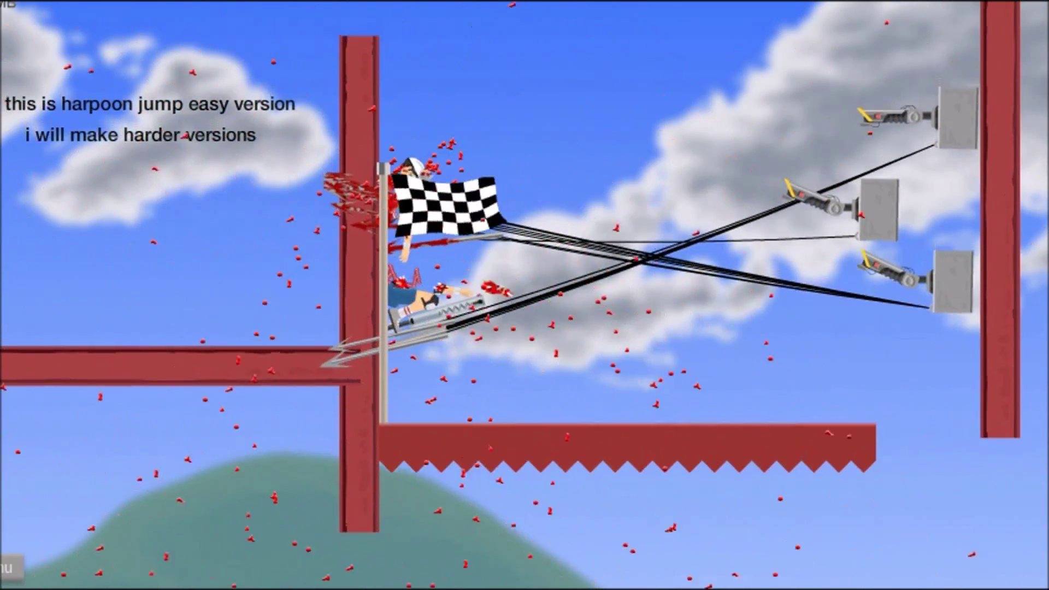
key("Return")
key("space")
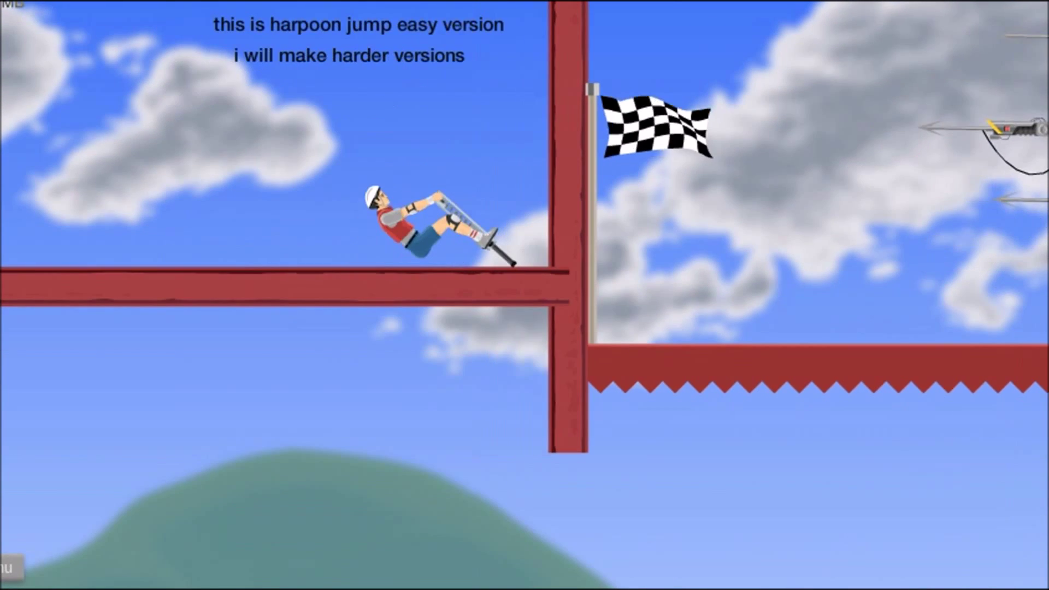
key("Right")
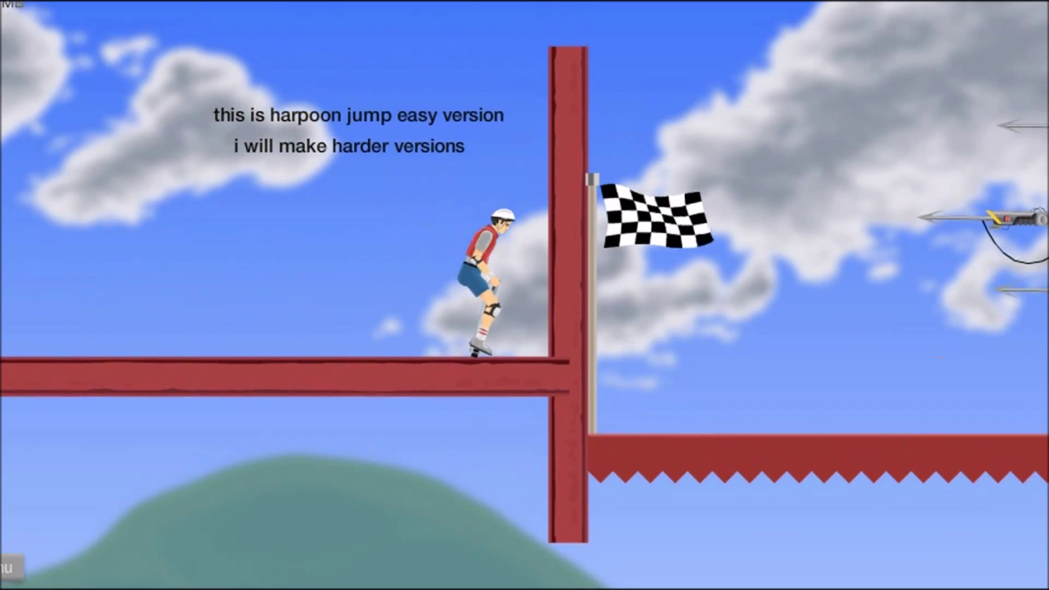
key("space")
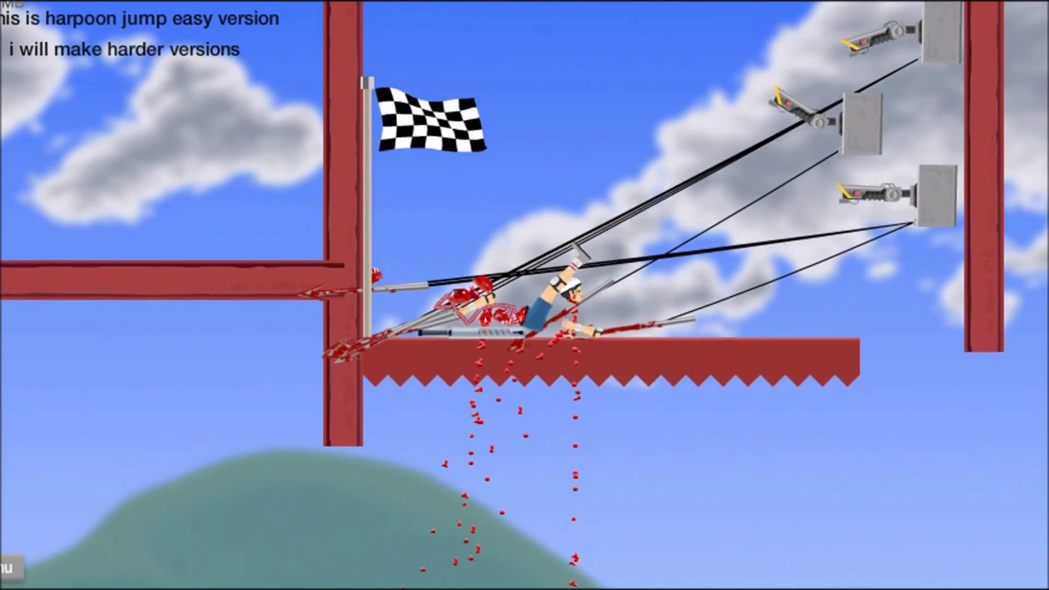
key("Tab")
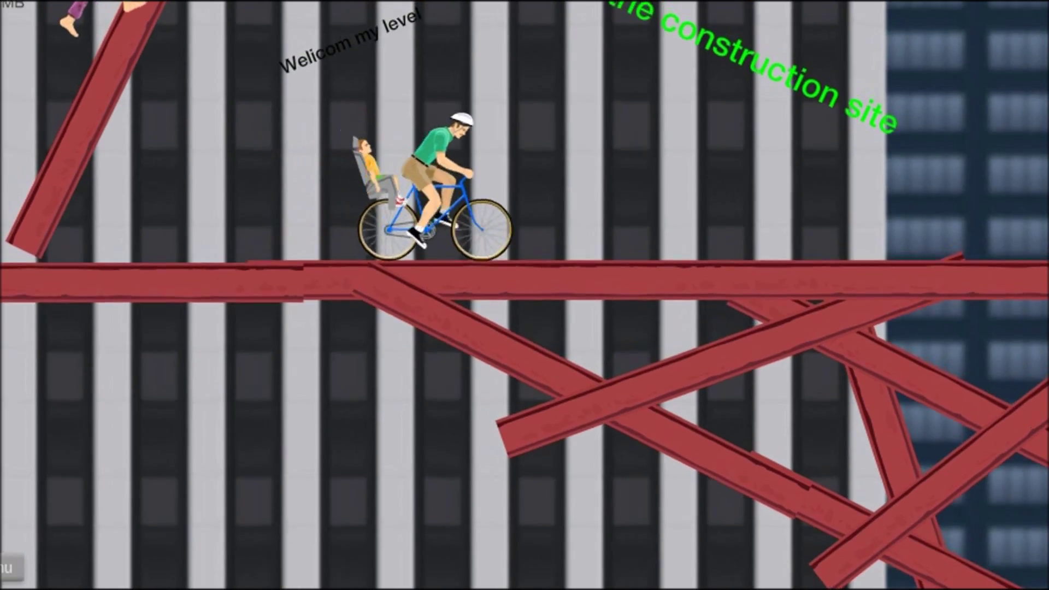
Ride the cyclist right along the girder, then pause Battle on the roof 2
key("Up")
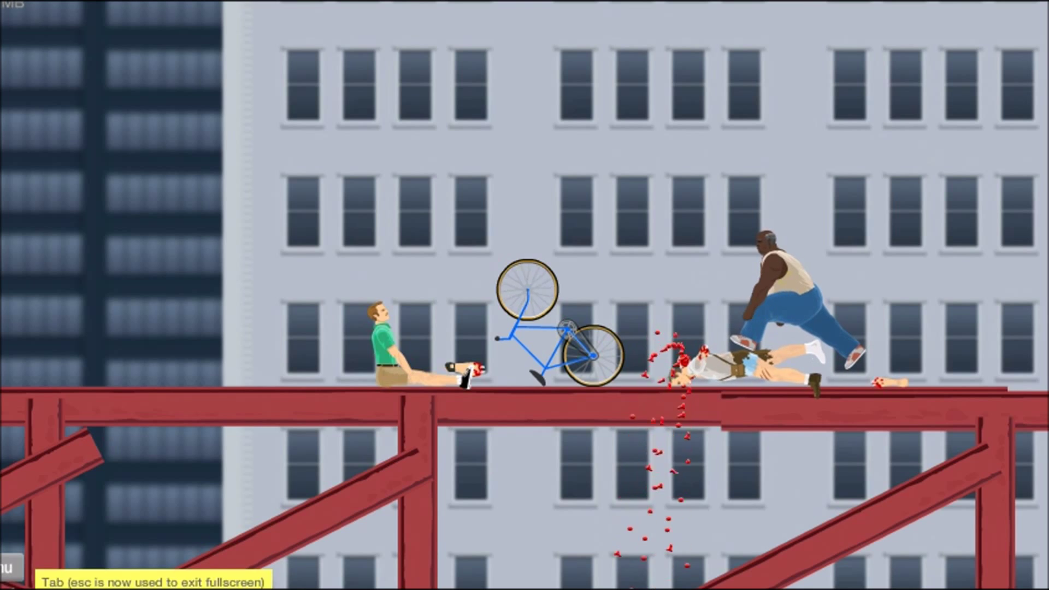
key("Tab")
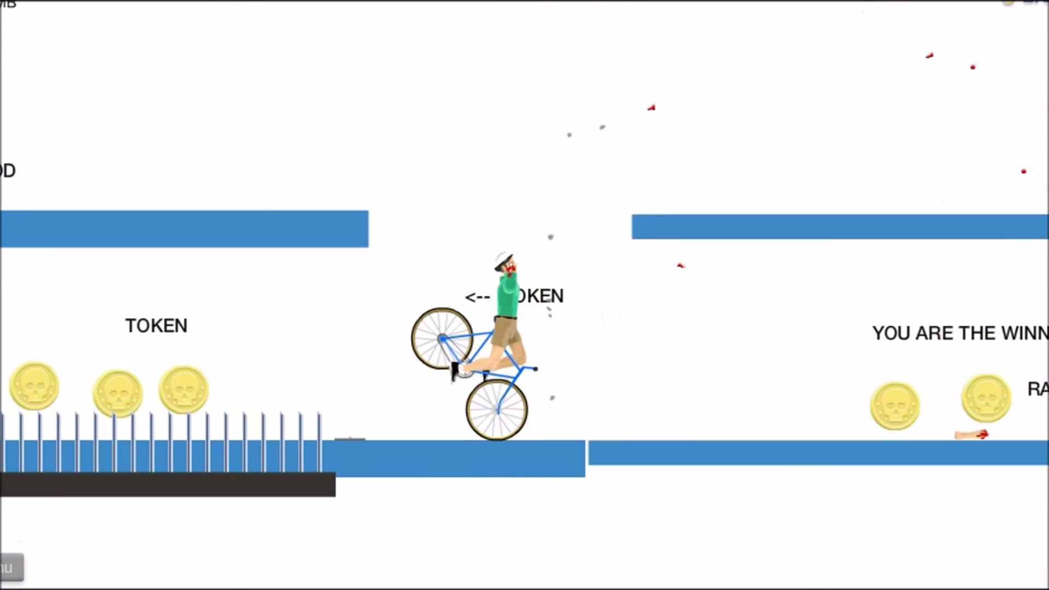
Drop the wheelie and ride the cyclist to the gg> EaSy finish flag
key("Up")
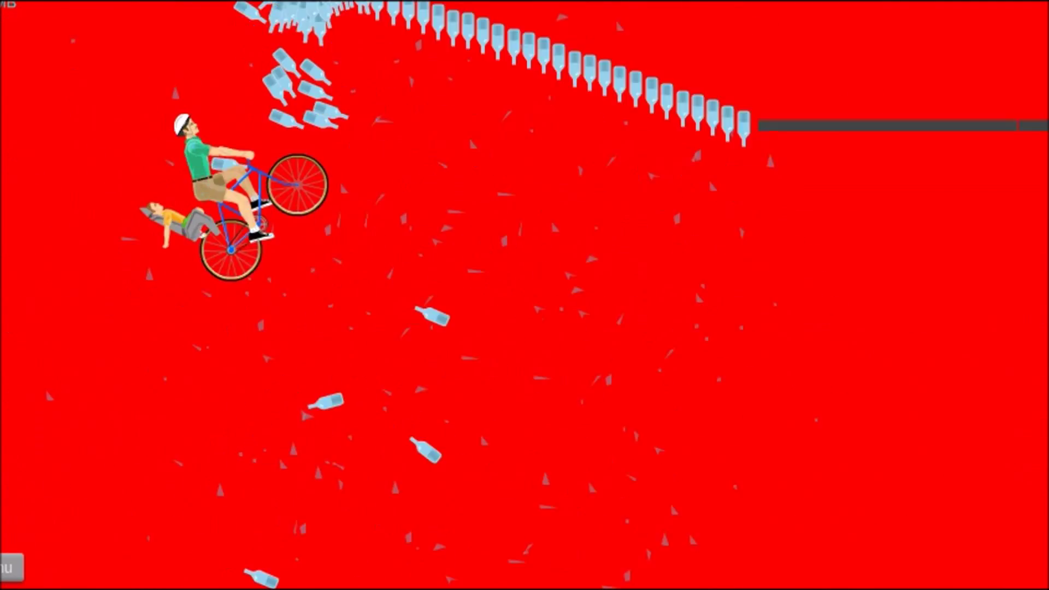
Pause with Escape and choose exit to menu from the pause menu
key("Escape")
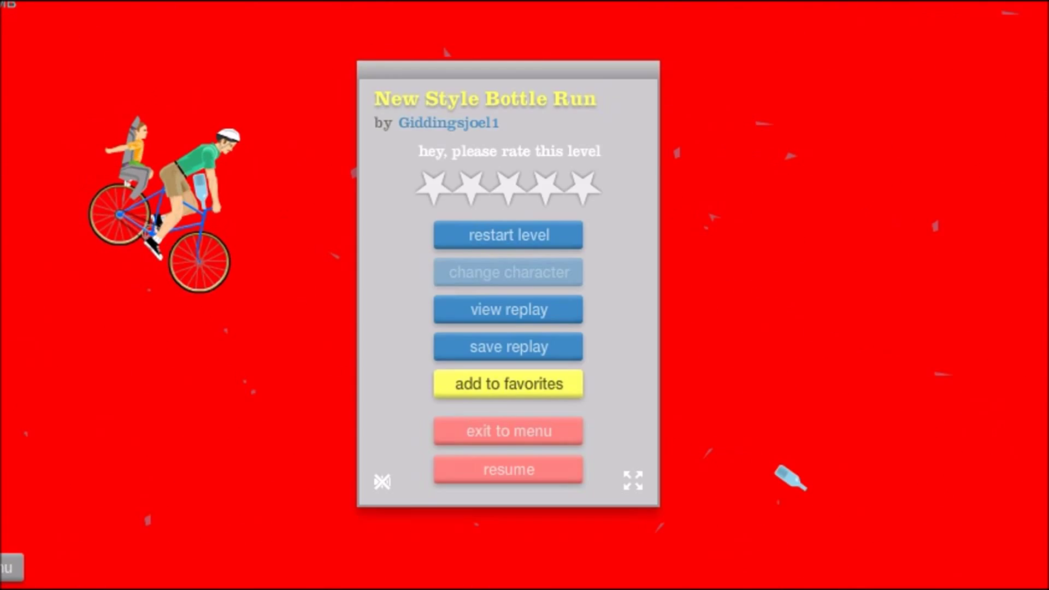
left_click(509, 428)
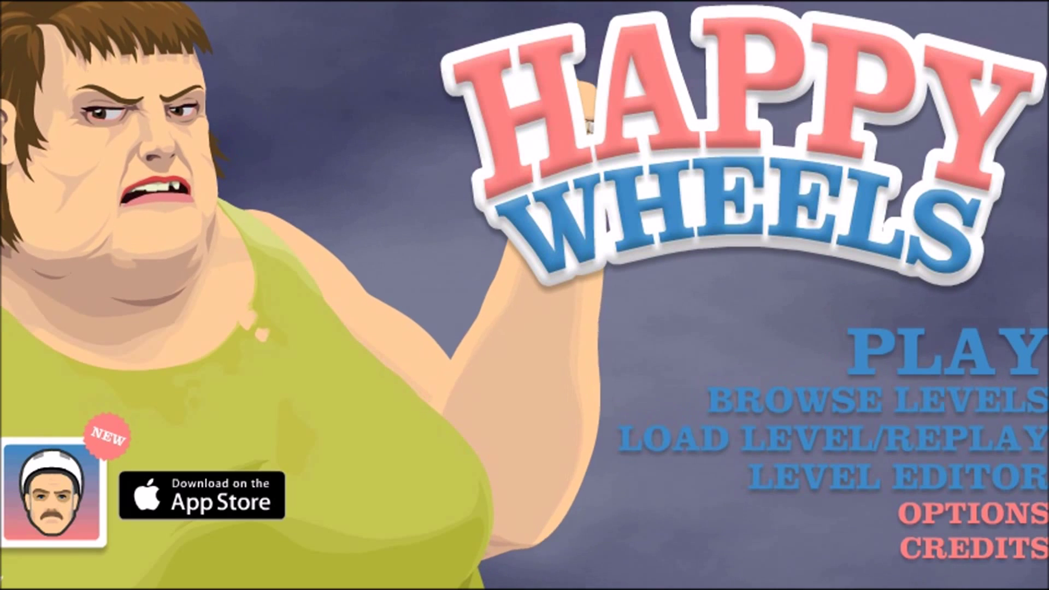